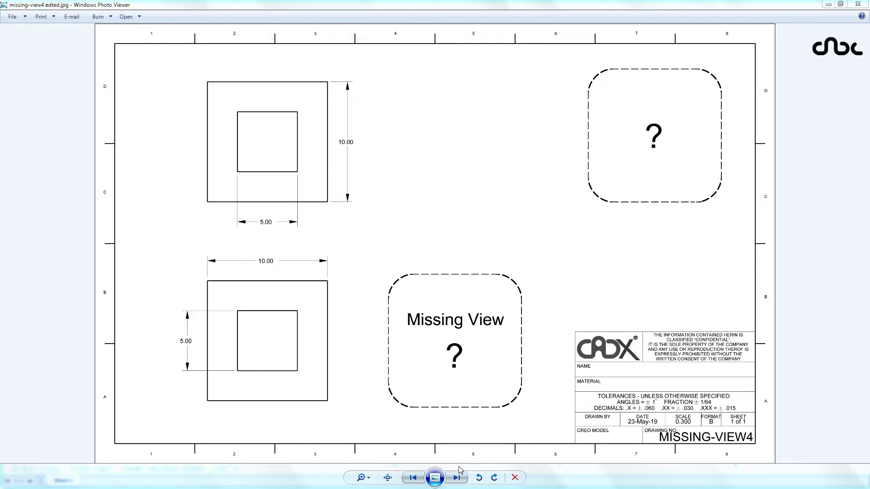
- Advance Windows Photo Viewer to missing-view4 copy.jpg, which shows the triangle view and 0.250-scale isometric
left_click(457, 478)
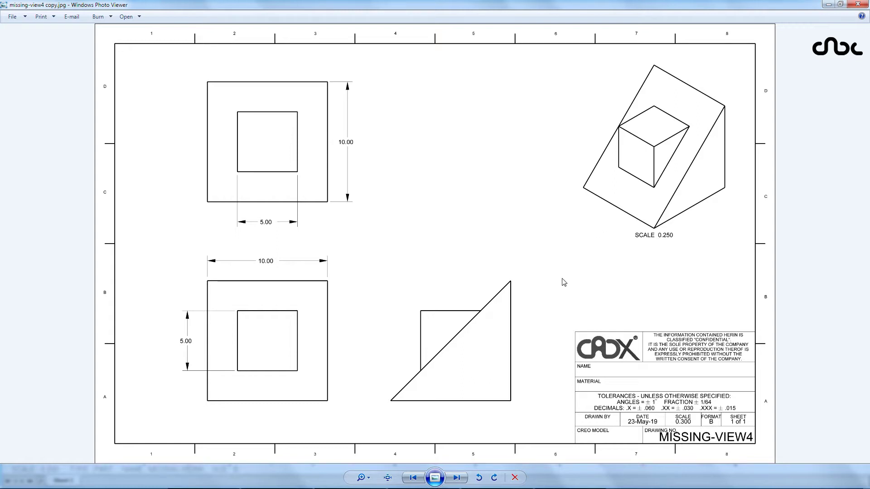
- Switch to the MISSING-VIEW4 drawing and bring up the actions for MISSING-VIEW4.PRT in the Model Tree
key("alt+Tab")
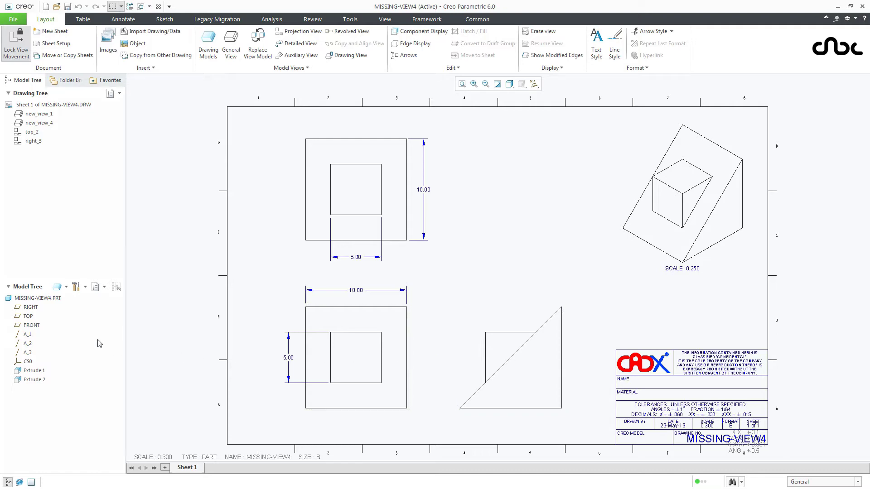
right_click(35, 299)
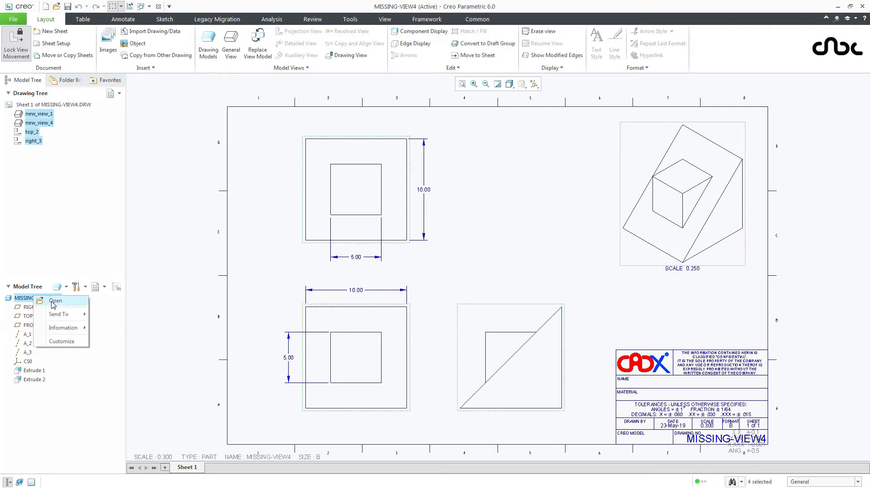
- Open MISSING-VIEW4.PRT in a full-screen window and display it in Hidden Line style
left_click(53, 306)
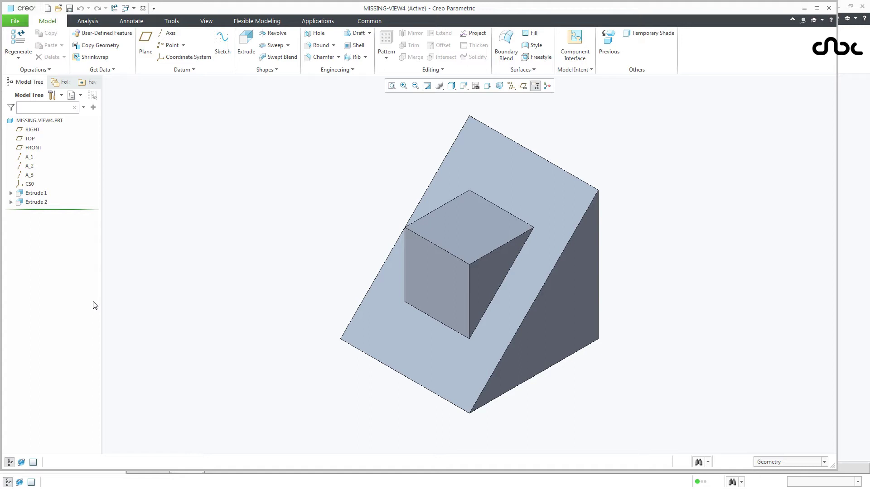
left_click(817, 8)
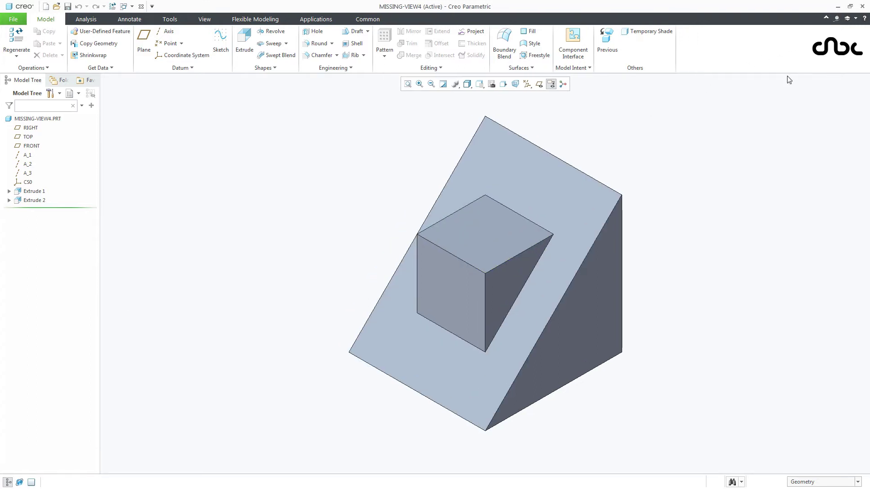
mouse_move(728, 301)
middle_mouse_down()
mouse_move(681, 272)
mouse_move(767, 322)
mouse_move(753, 345)
mouse_move(734, 297)
middle_mouse_up()
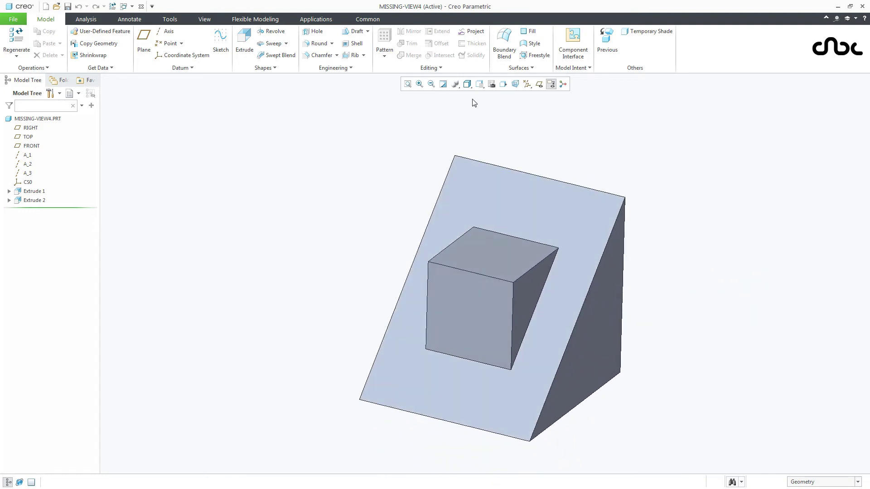
left_click(468, 85)
left_click(479, 136)
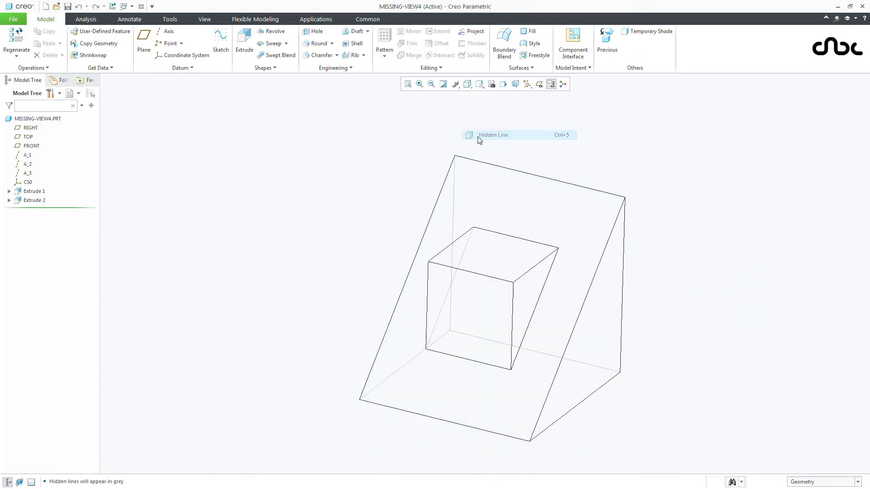
- Inspect the part in its FRONT, TOP and RIGHT saved orientations
left_click(479, 85)
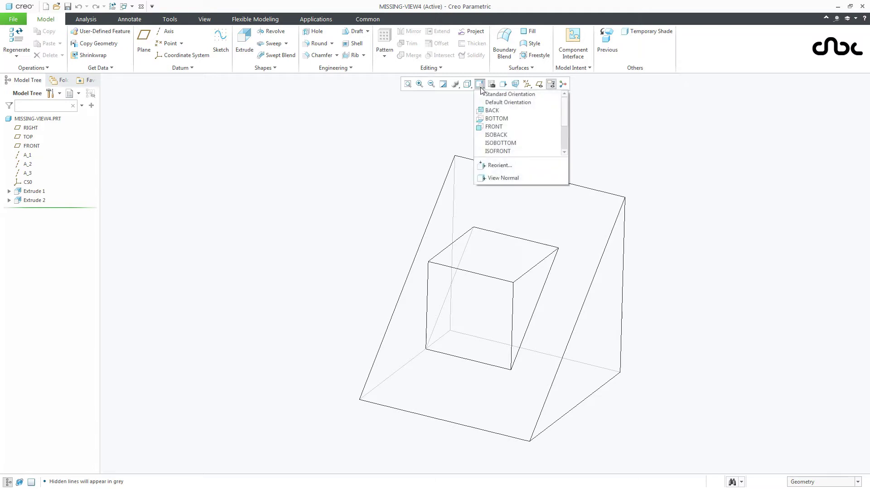
left_click(493, 128)
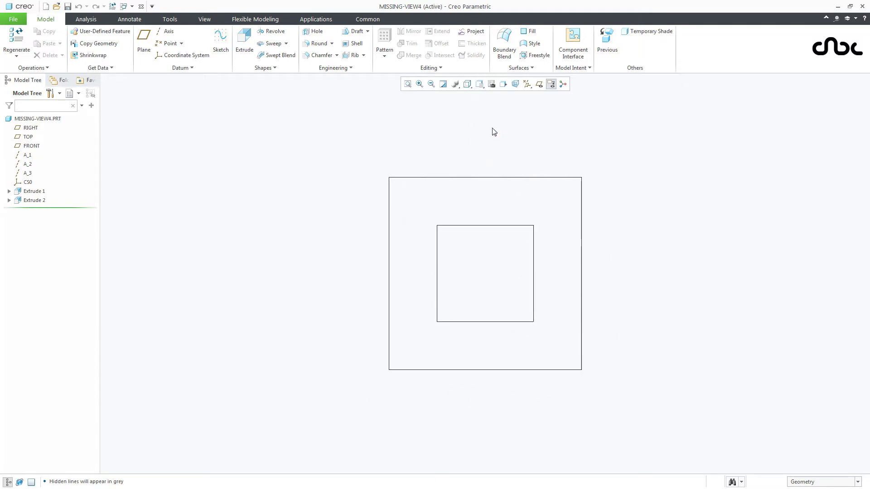
left_click(479, 84)
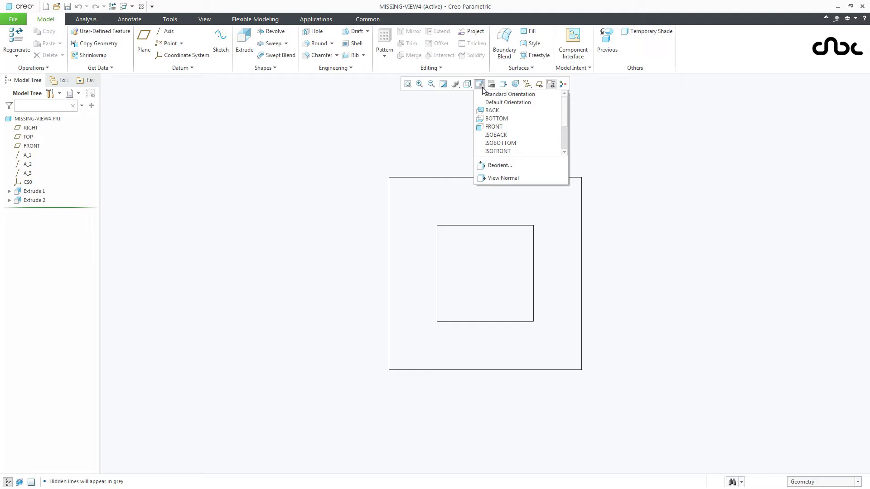
left_click(494, 151)
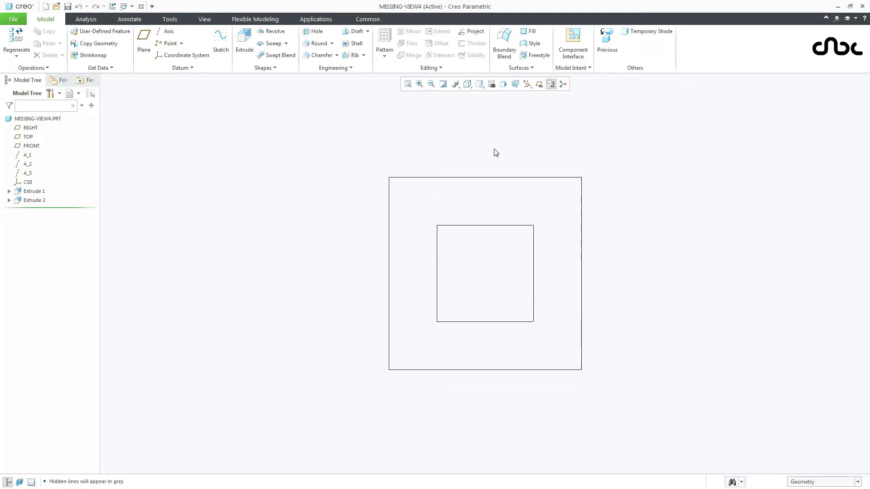
left_click(479, 84)
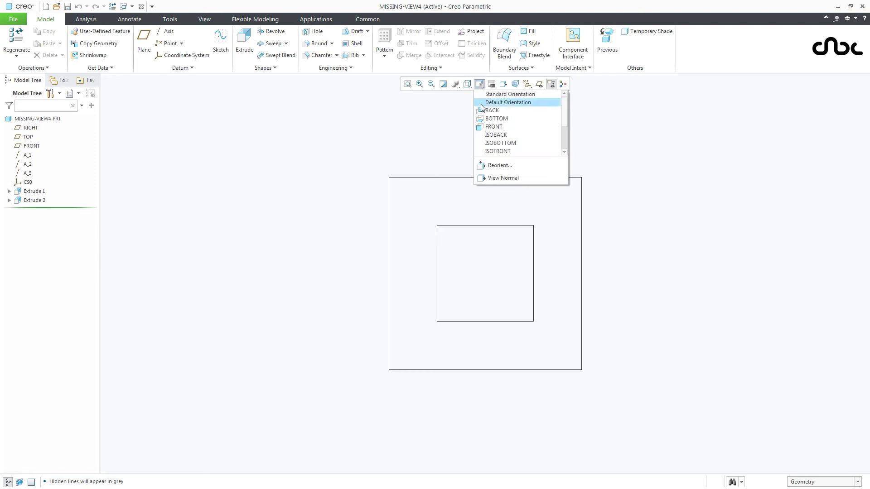
scroll(487, 128, "down", 1)
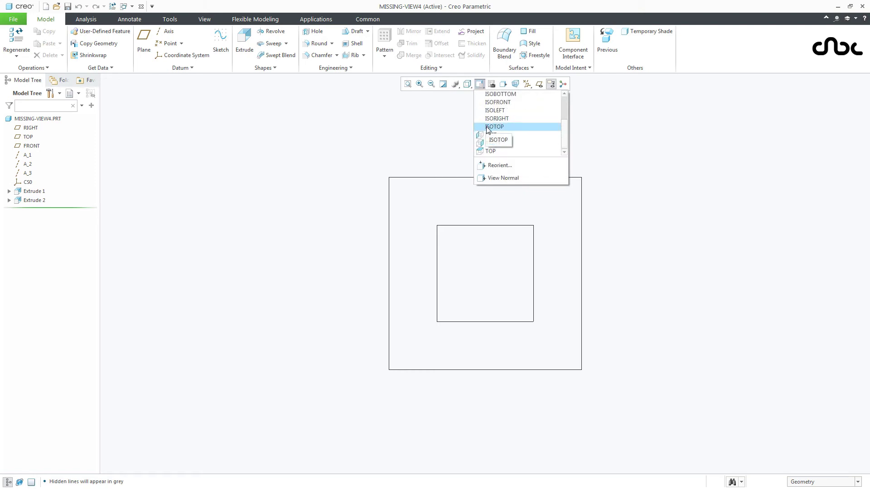
left_click(490, 143)
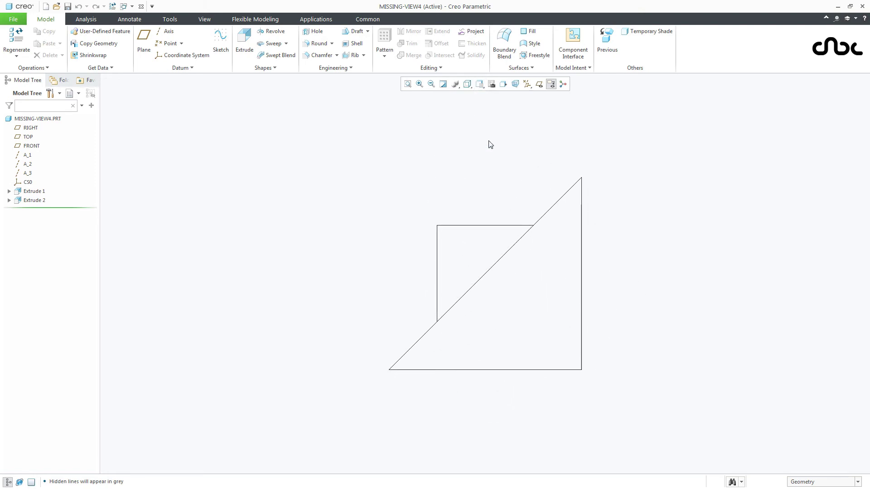
- Return the part to its default orientation and show it with Shading With Edges
key("ctrl+d")
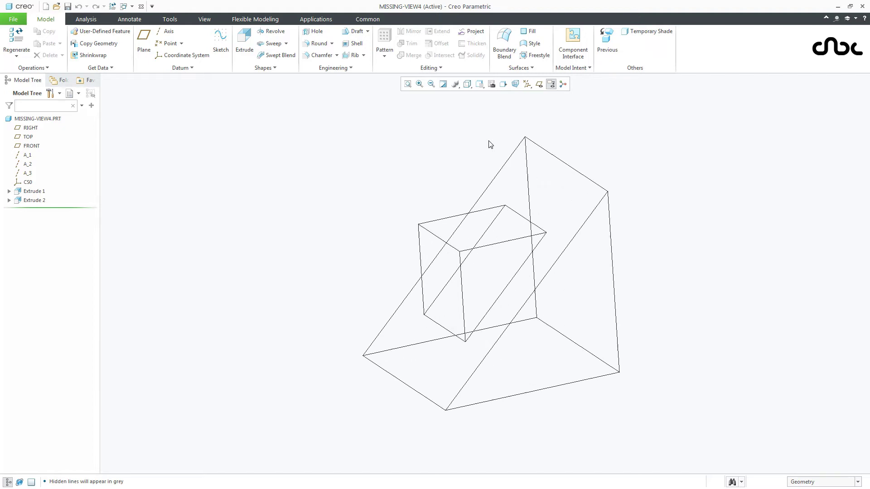
left_click(489, 144)
left_click(636, 235)
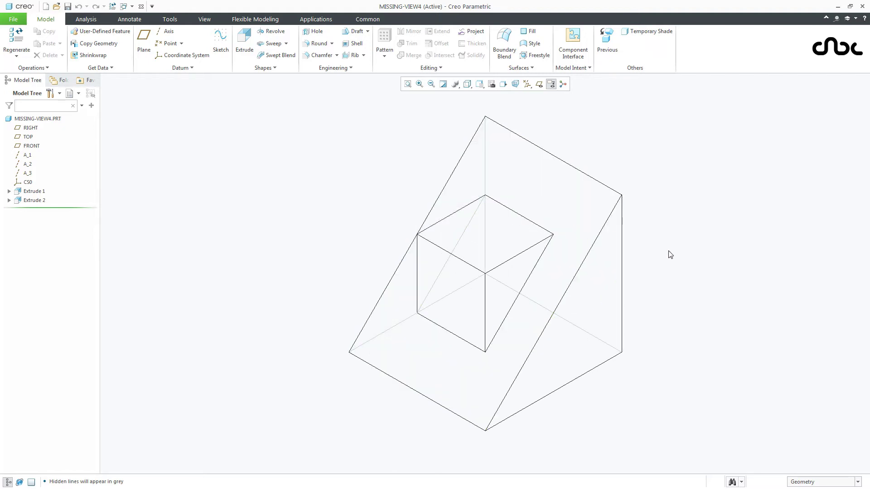
left_click(467, 84)
left_click(470, 108)
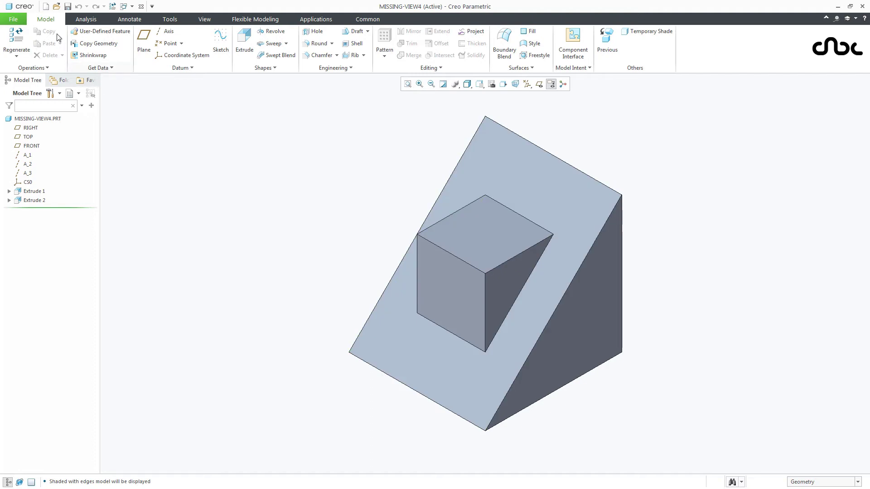
- Create a new solid part named BLOCK4 from the default template and maximize its window
left_click(45, 7)
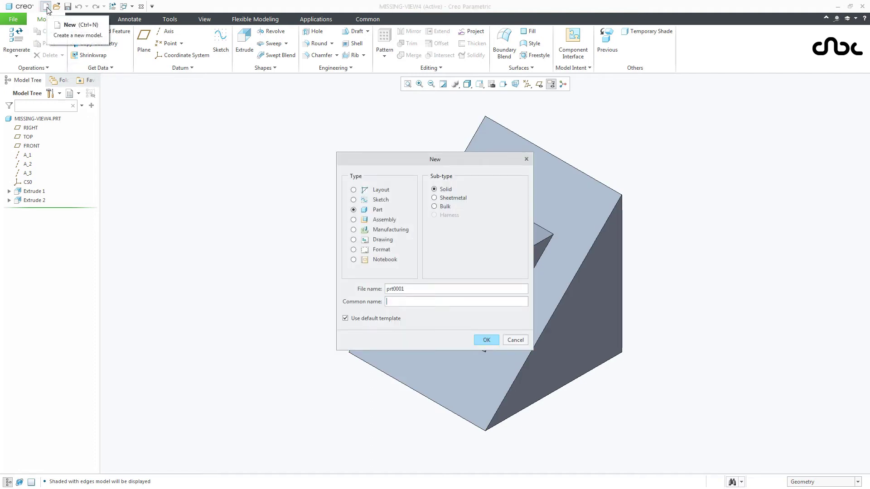
double_click(405, 290)
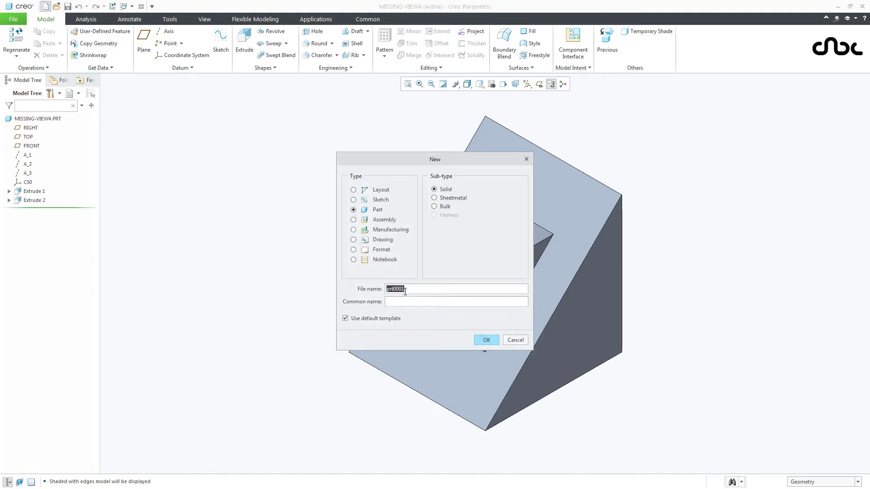
type("BLOCK4")
left_click(483, 340)
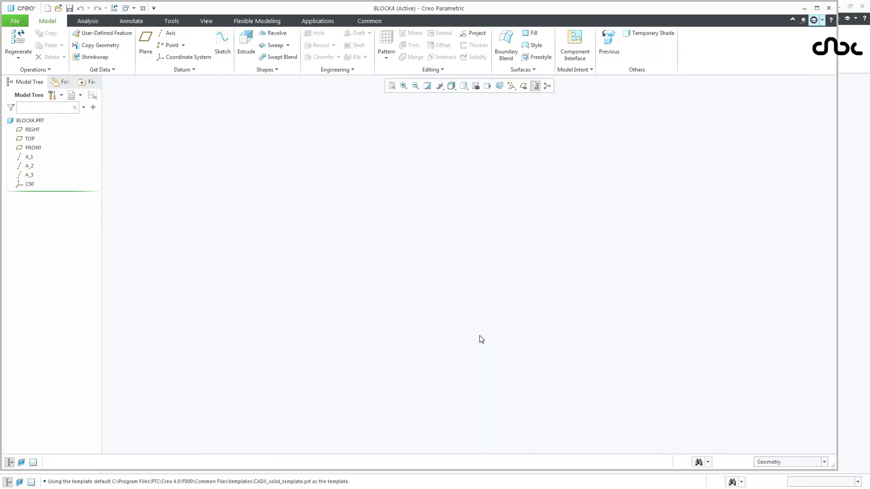
left_click(817, 8)
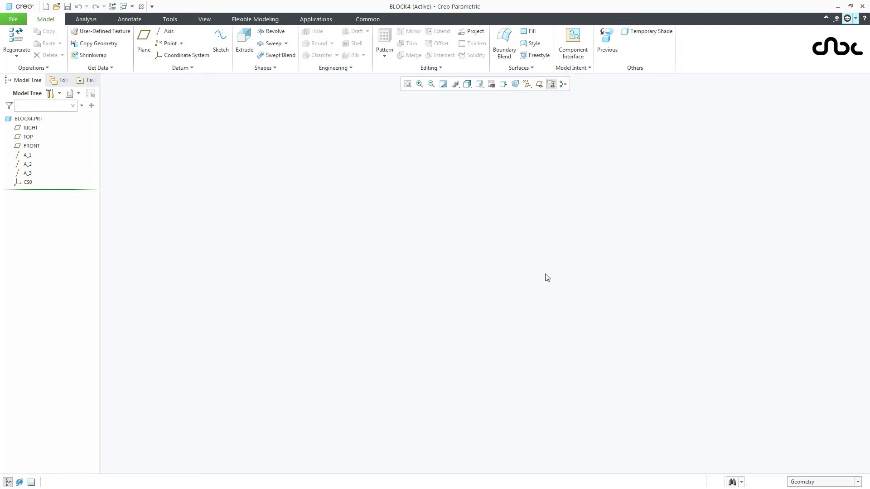
- Start an extrusion sketched on the RIGHT plane and draw the vertical line, setting its length
left_click(244, 41)
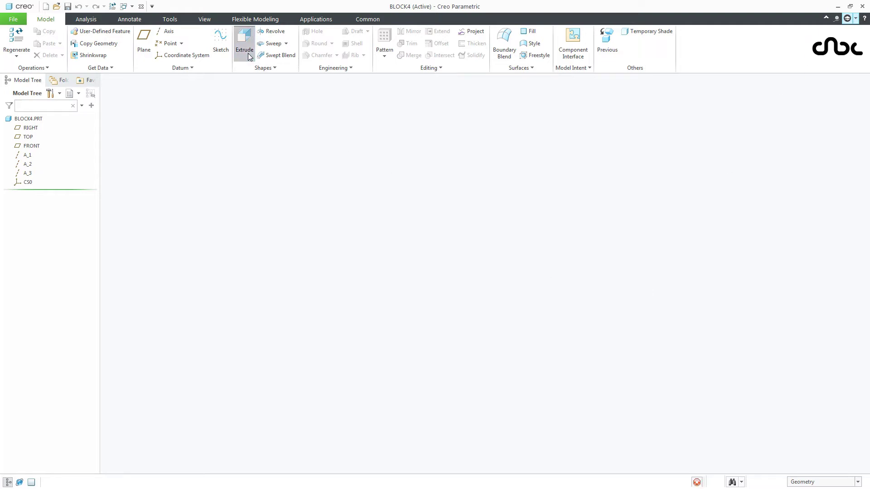
left_click(30, 128)
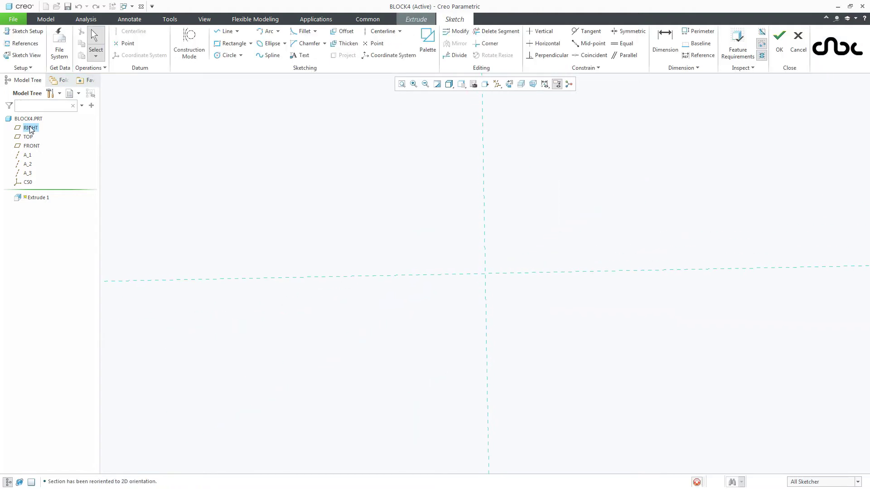
left_click(225, 31)
left_click(485, 213)
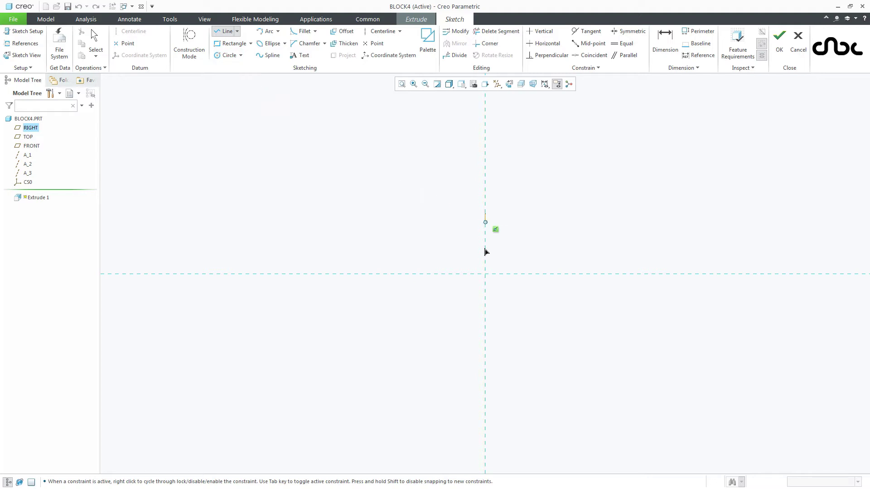
left_click(485, 274)
middle_click(503, 258)
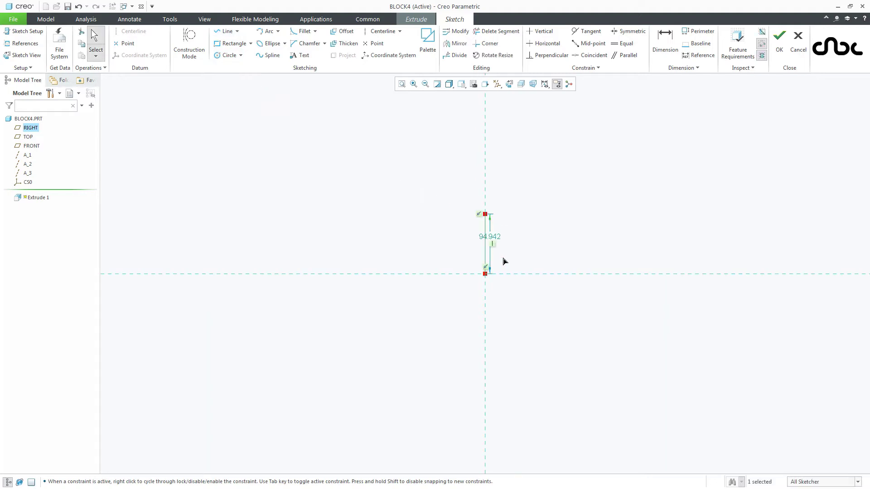
double_click(496, 239)
type("100")
key("Return")
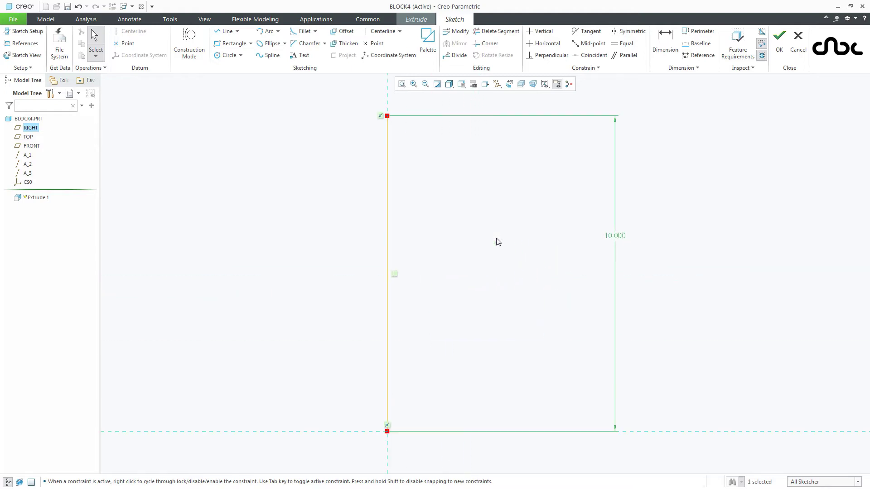
- Draw the slope and bottom edge to close the right triangle
right_click(498, 241)
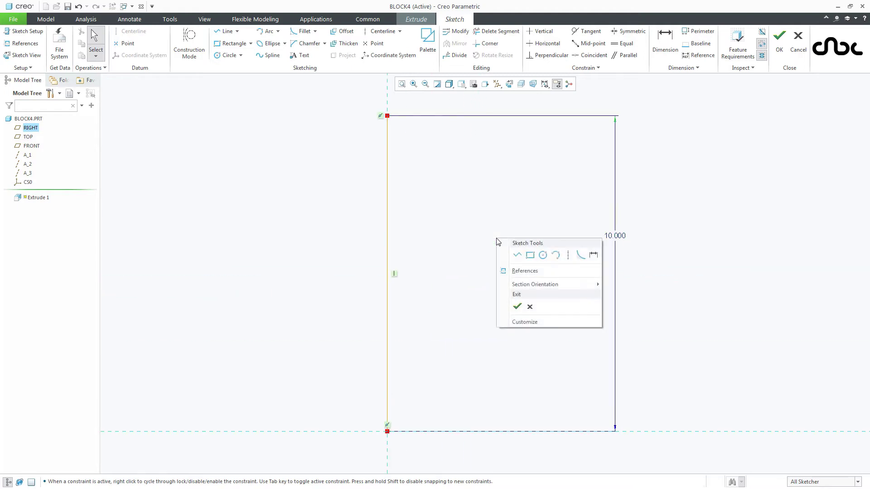
left_click(517, 255)
left_click(387, 116)
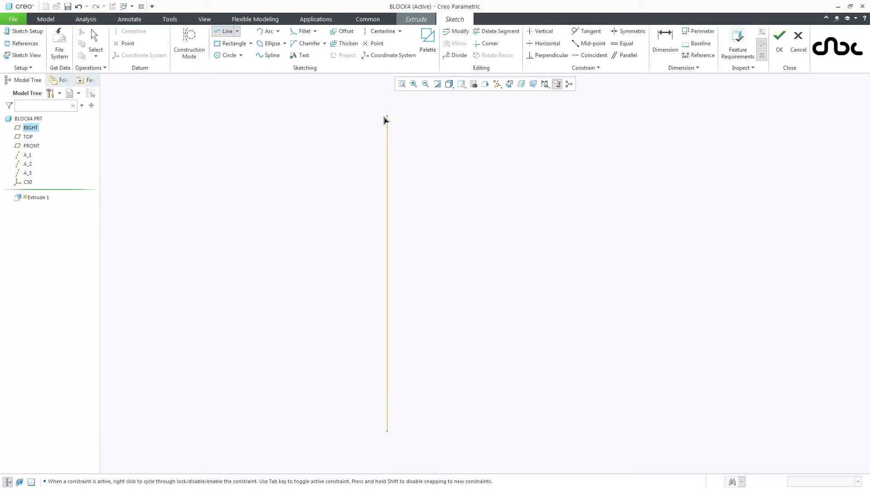
left_click(123, 431)
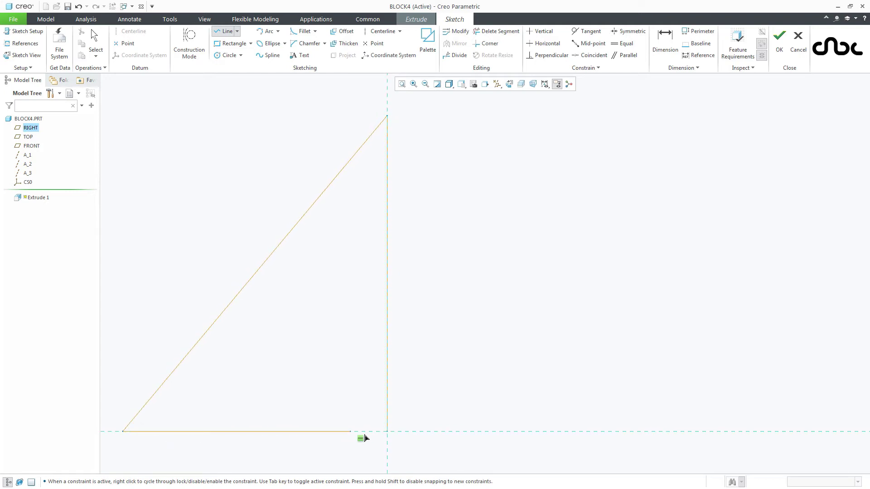
left_click(387, 432)
middle_click(405, 429)
middle_click(415, 413)
- Dimension the triangle's bottom edge to a width of 10
right_click(416, 414)
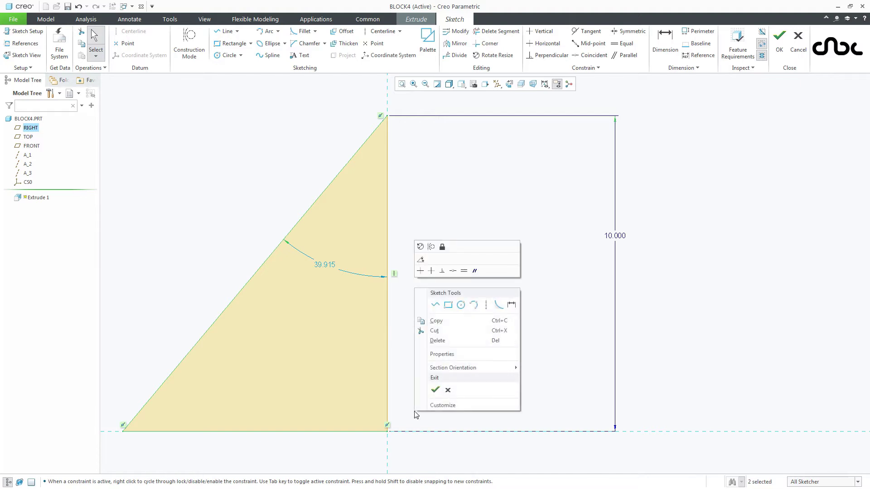
left_click(511, 304)
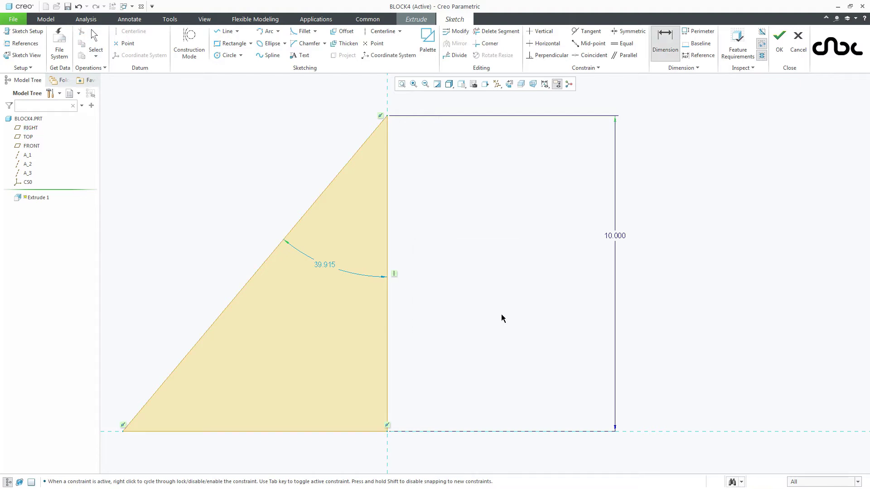
left_click(357, 432)
middle_click(351, 450)
type("1")
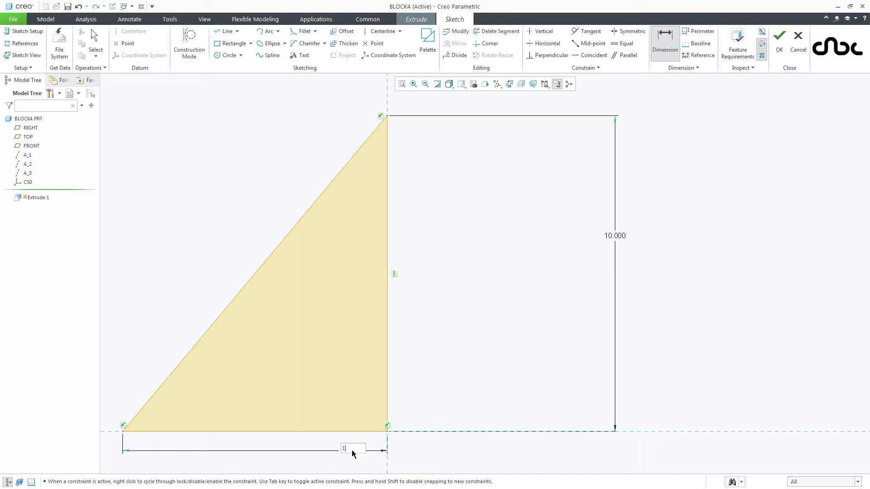
type("0")
key("Return")
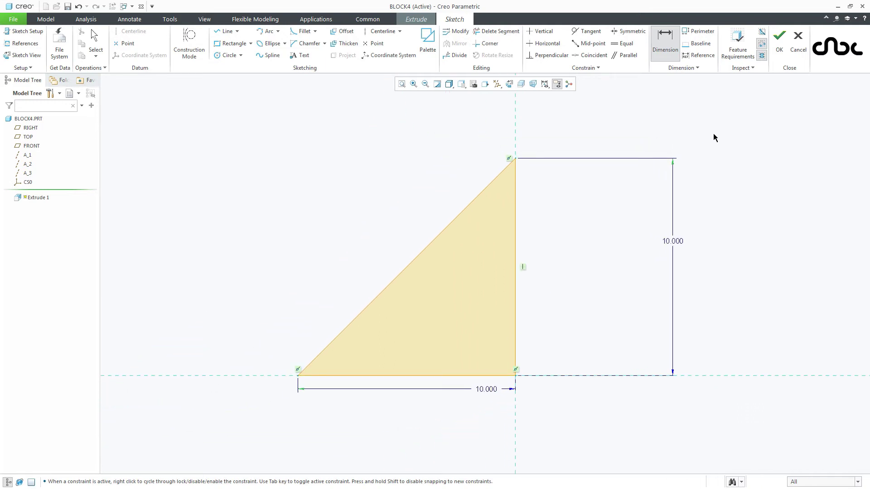
- Extrude the triangle symmetrically into a 10.000-deep wedge, viewed in default 3D with datum planes shown
left_click(778, 40)
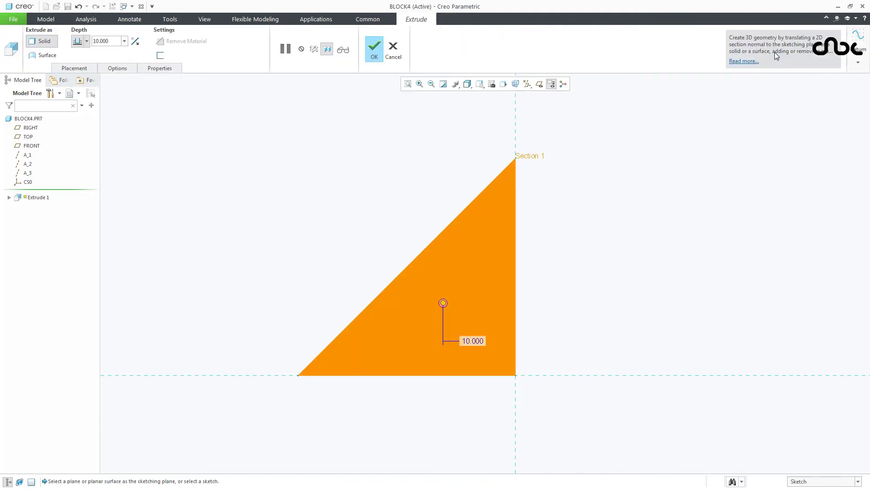
left_click(87, 41)
left_click(80, 68)
left_click(368, 54)
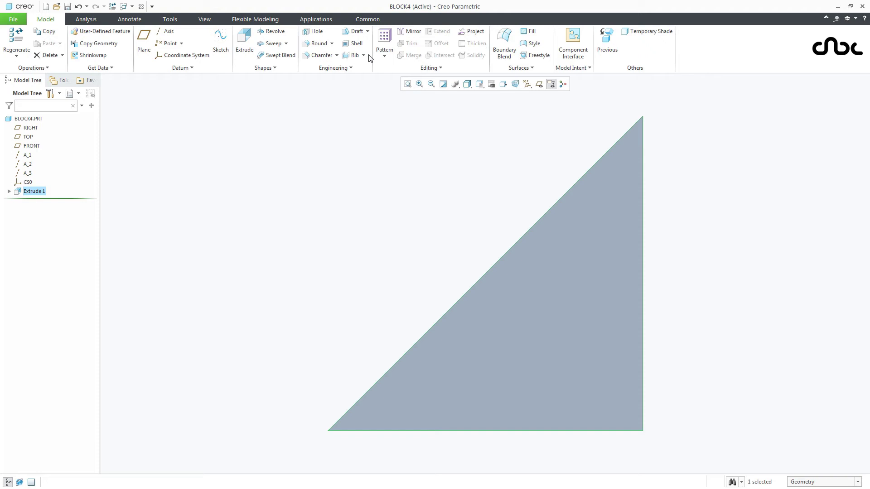
key("ctrl+d")
key("p")
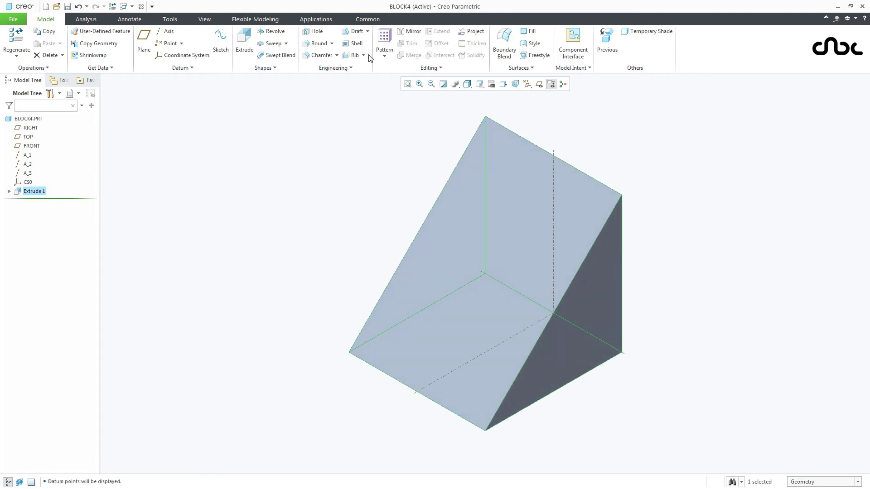
- Start a second extrusion on the RIGHT plane, adding the wedge's slope as a sketch reference
left_click(244, 49)
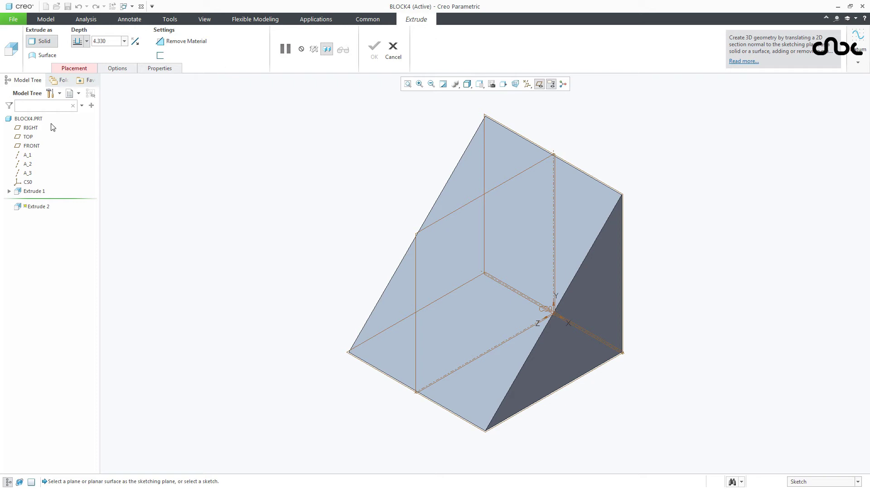
left_click(29, 128)
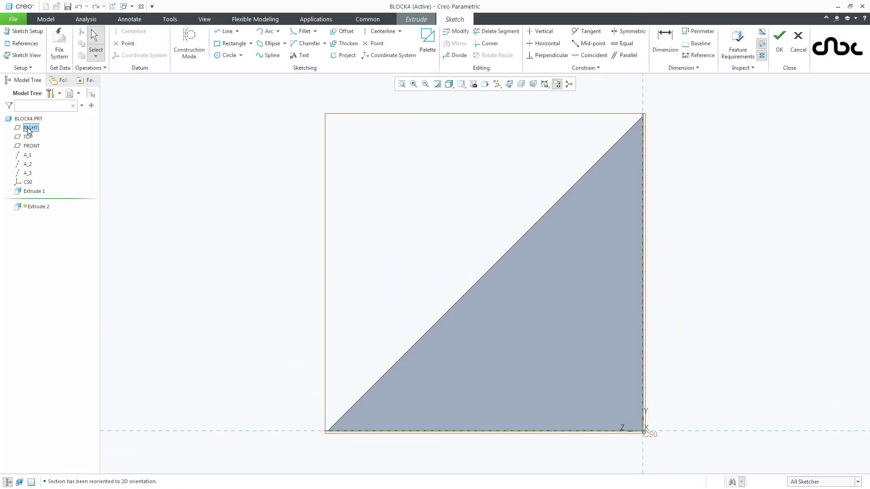
left_click(25, 44)
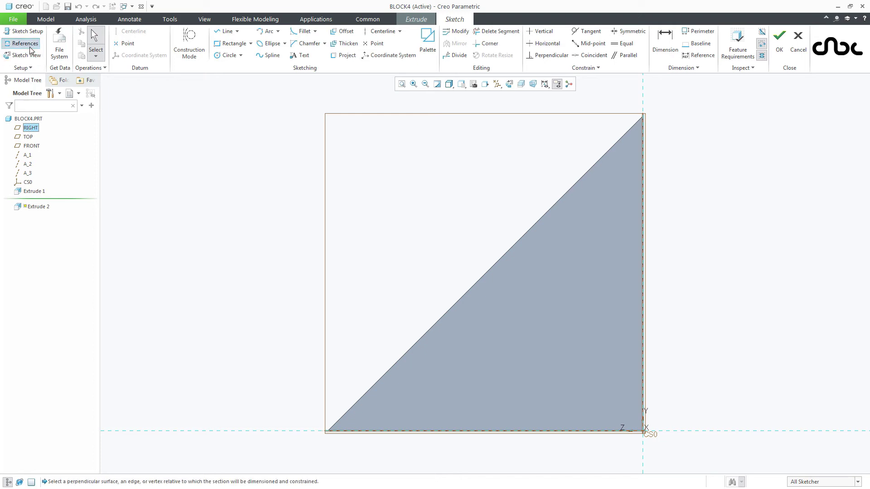
left_click(480, 279)
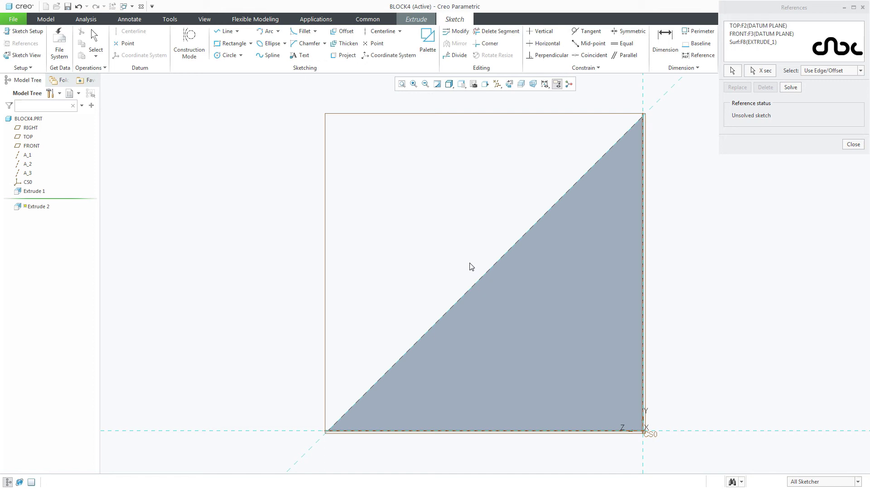
- Draw a vertical line rising from the sloped edge
right_click(469, 265)
left_click(488, 281)
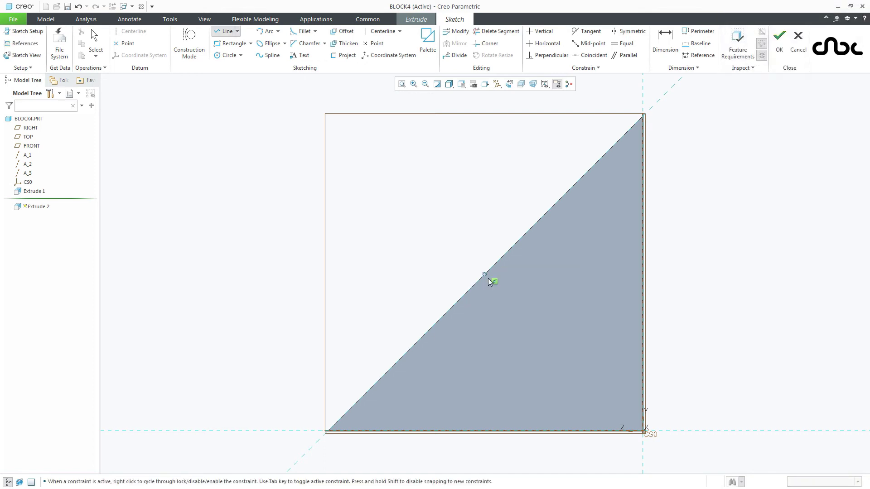
left_click(435, 325)
left_click(435, 211)
- End the top line on the slope and dimension it 5 wide
left_click(548, 211)
middle_click(549, 211)
right_click(535, 190)
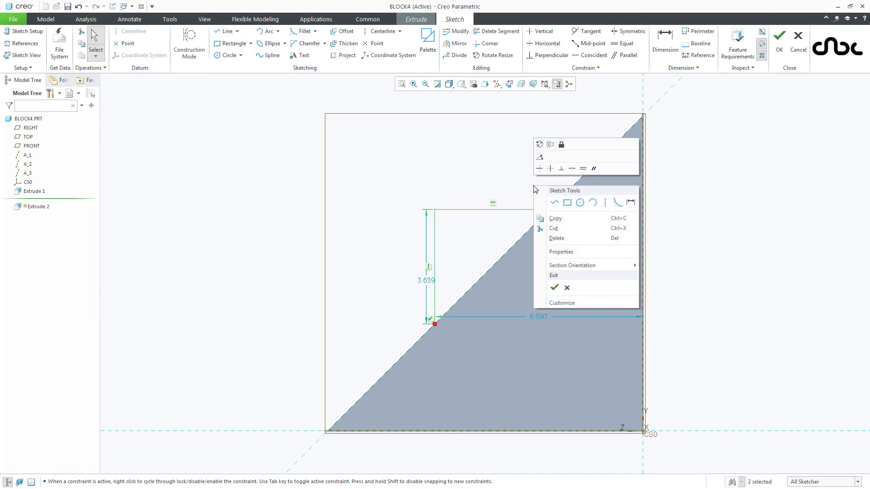
left_click(631, 203)
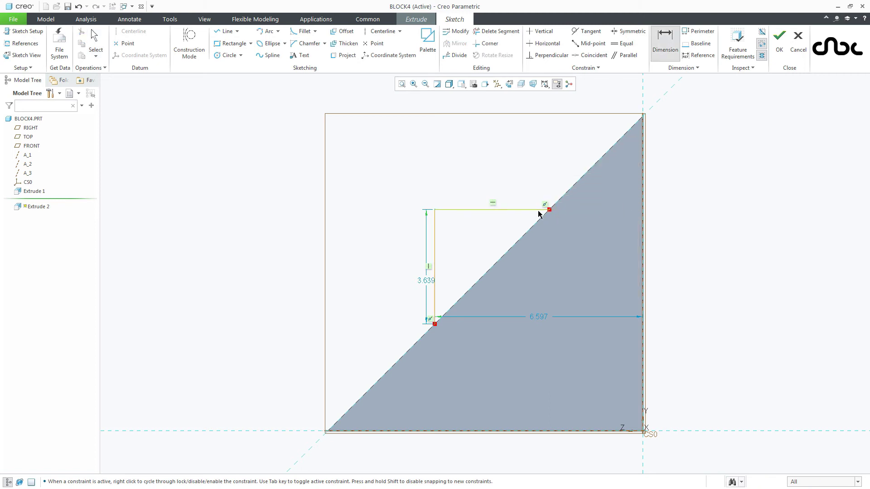
middle_click(526, 186)
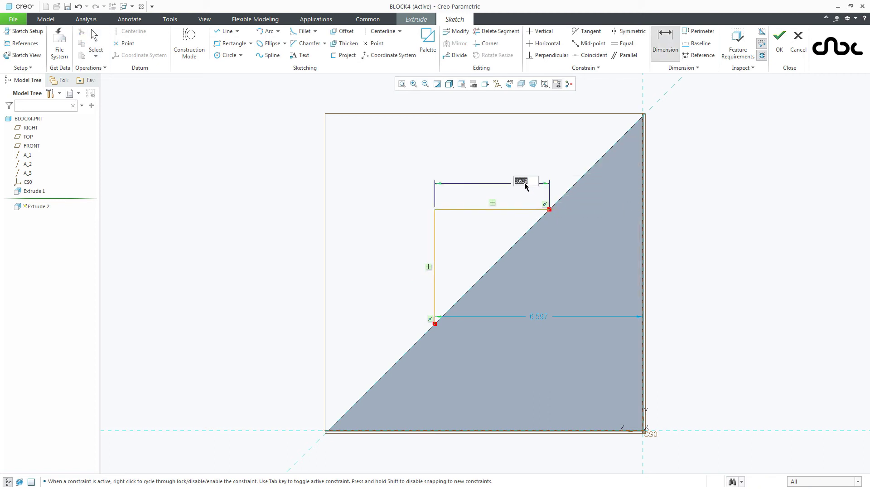
type("5")
key("Return")
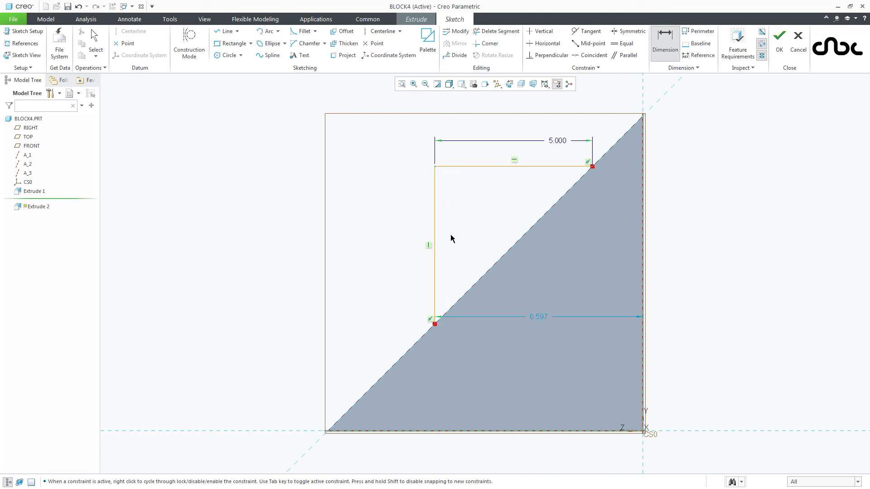
- Dimension the outline's lower corner 2.5 above the base
left_click(398, 272)
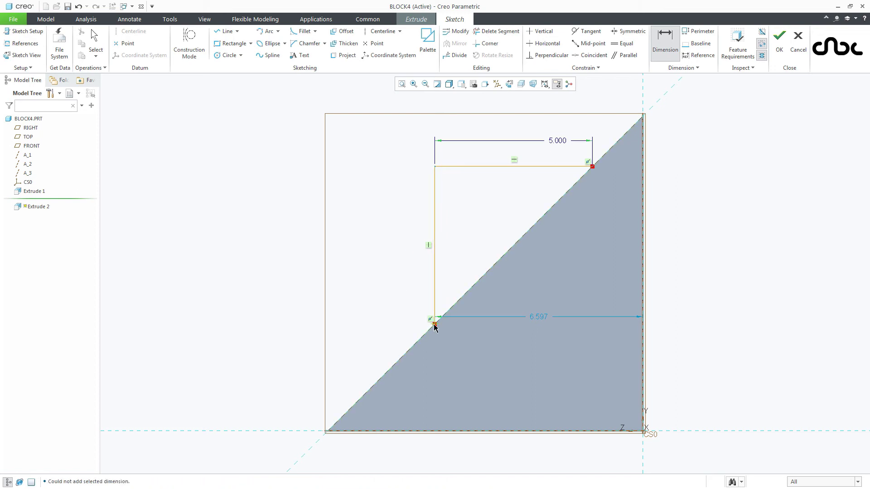
middle_click(366, 383)
type("2")
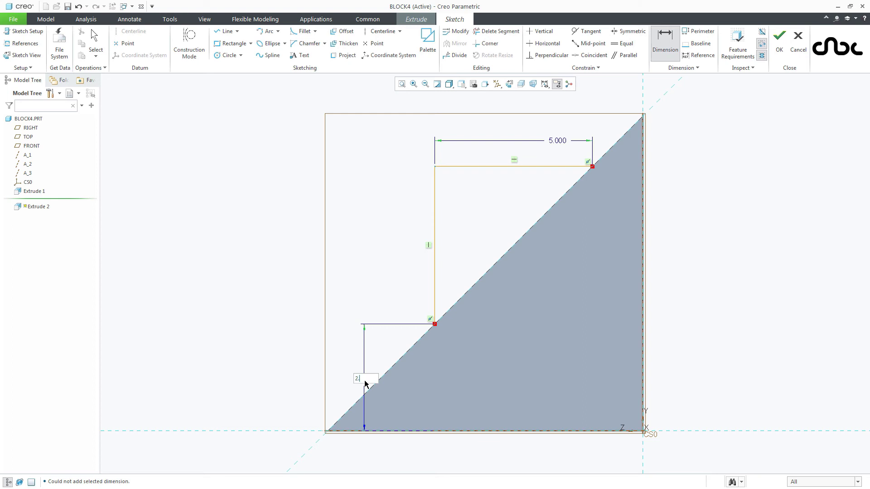
type(".5")
key("Return")
right_click(364, 383)
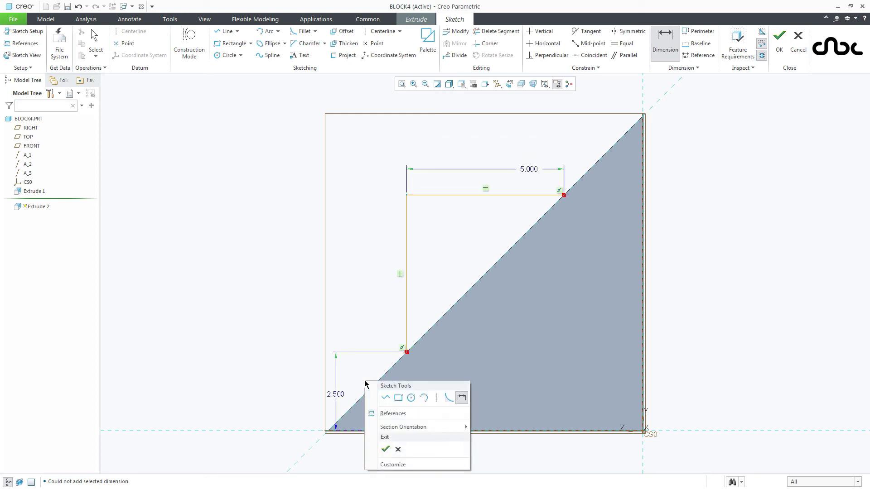
- Extrude the square section symmetrically 5.000 deep into a cube on the wedge's slope
left_click(386, 450)
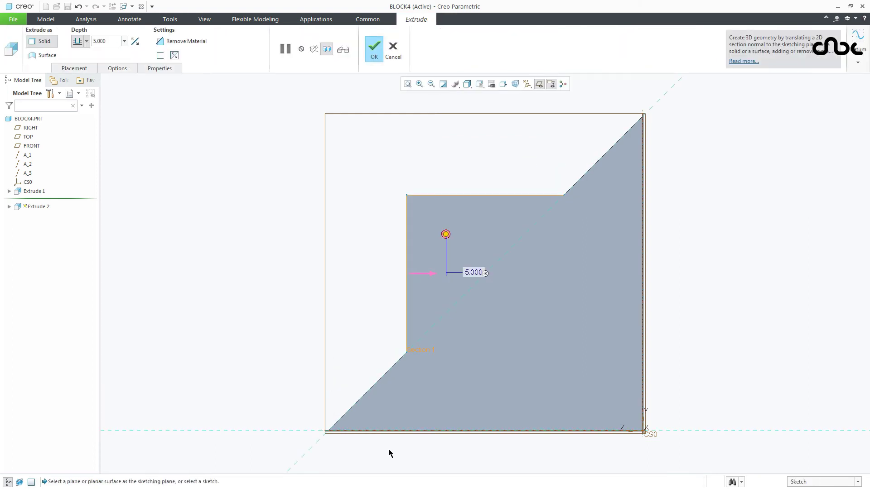
middle_click_drag(383, 323, 410, 337)
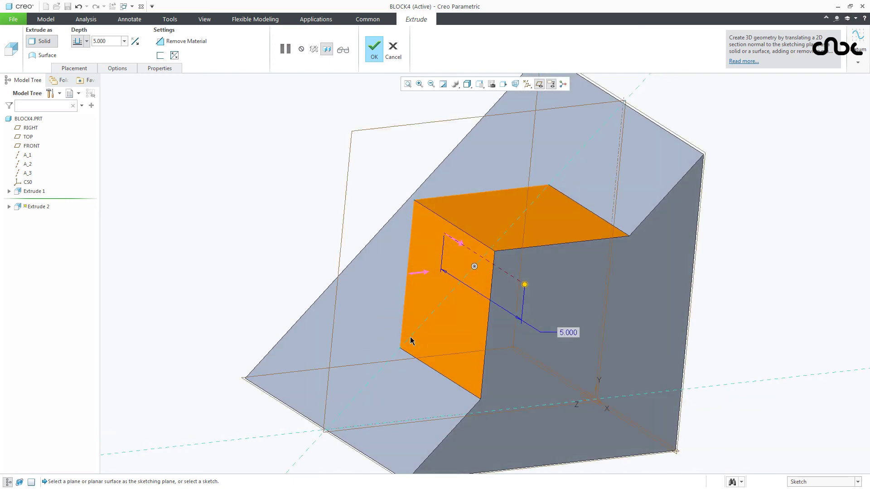
left_click(87, 41)
left_click(78, 68)
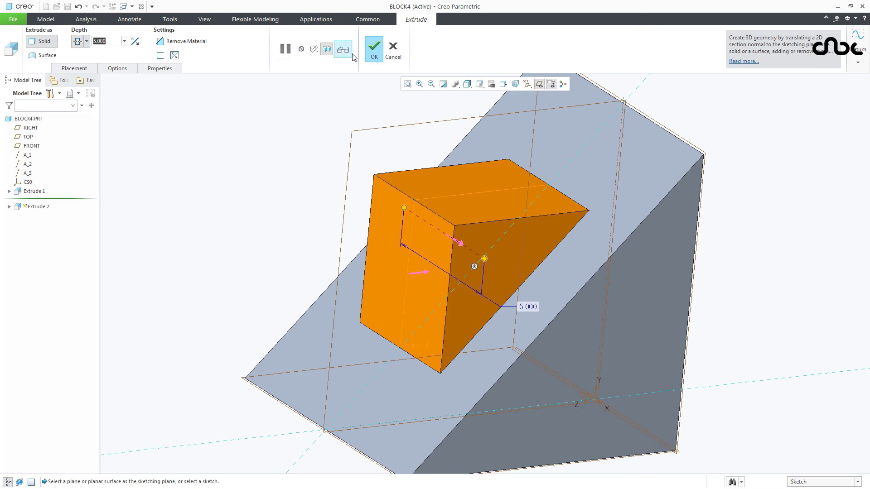
left_click(372, 50)
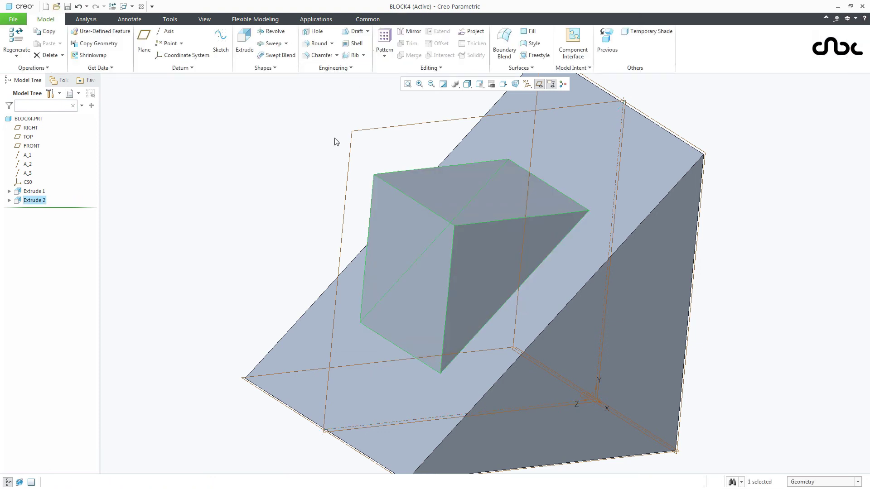
left_click(311, 165)
key("d")
key("p")
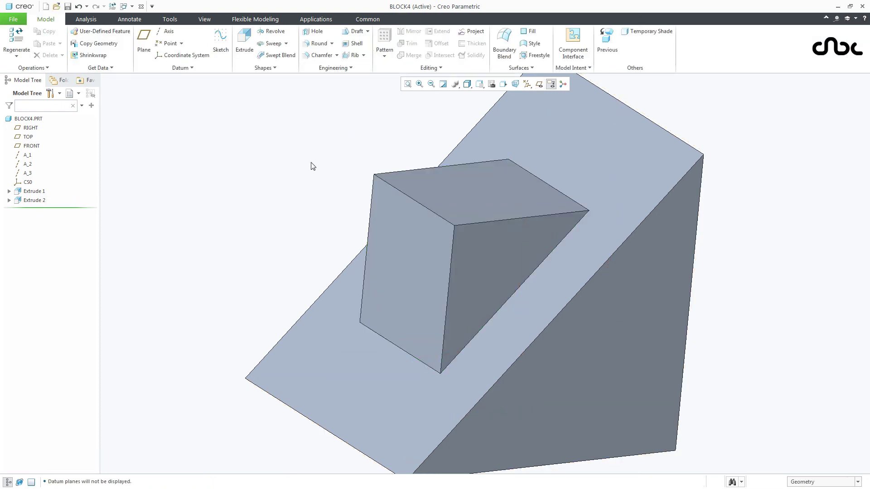
key("ctrl+d")
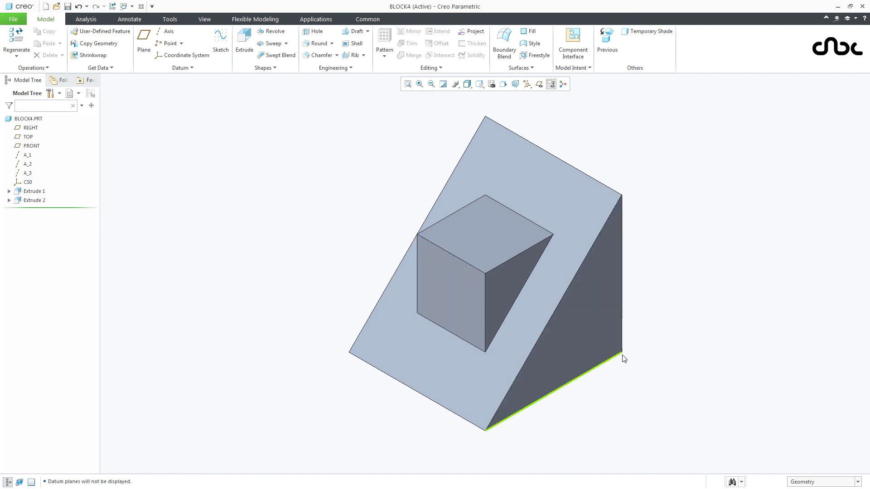
mouse_move(624, 357)
middle_mouse_down()
mouse_move(620, 351)
mouse_move(673, 357)
mouse_move(640, 342)
middle_mouse_up()
left_click(480, 84)
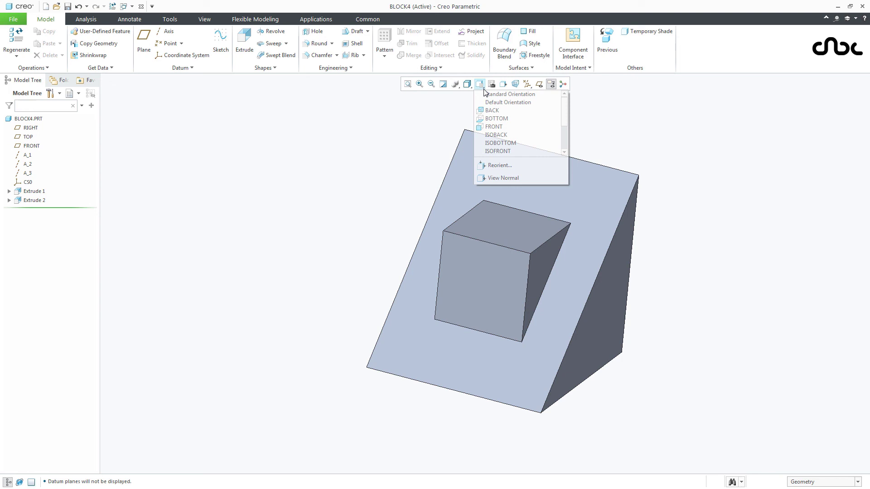
left_click(493, 126)
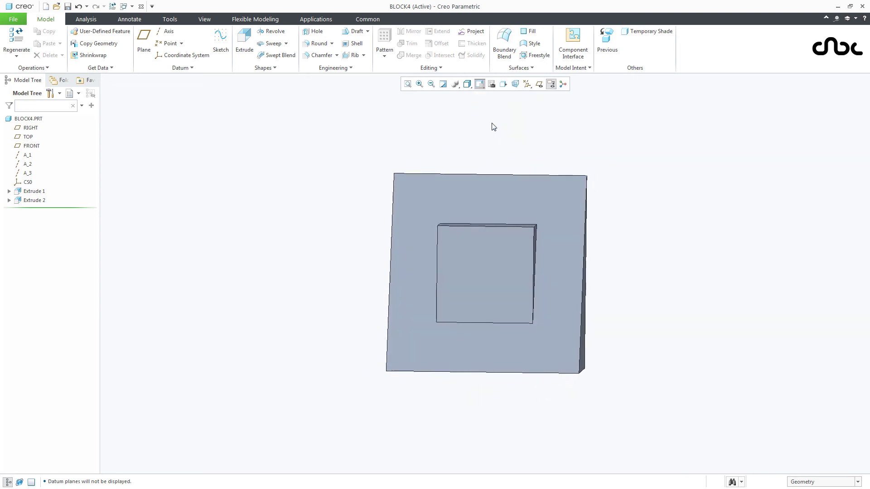
left_click(479, 85)
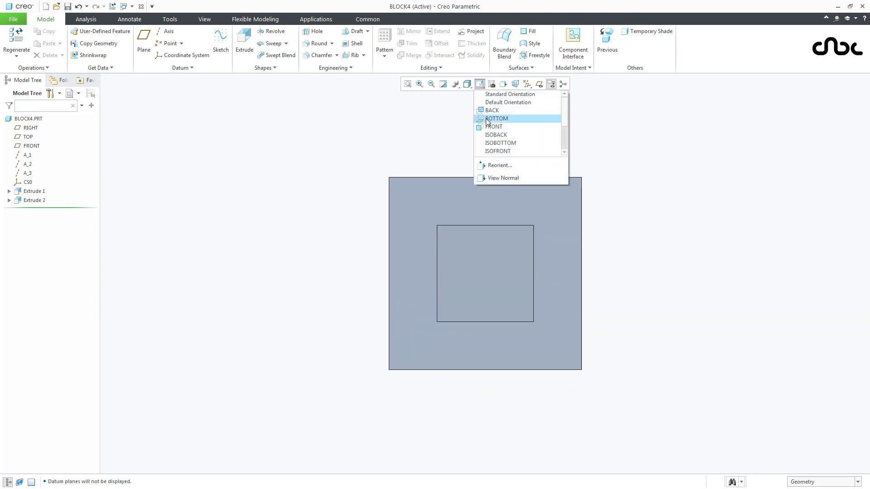
left_click(490, 151)
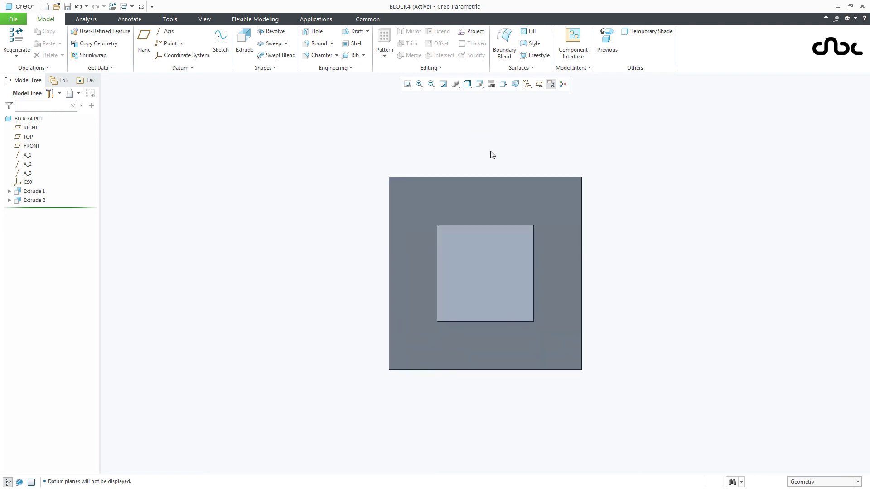
left_click(479, 84)
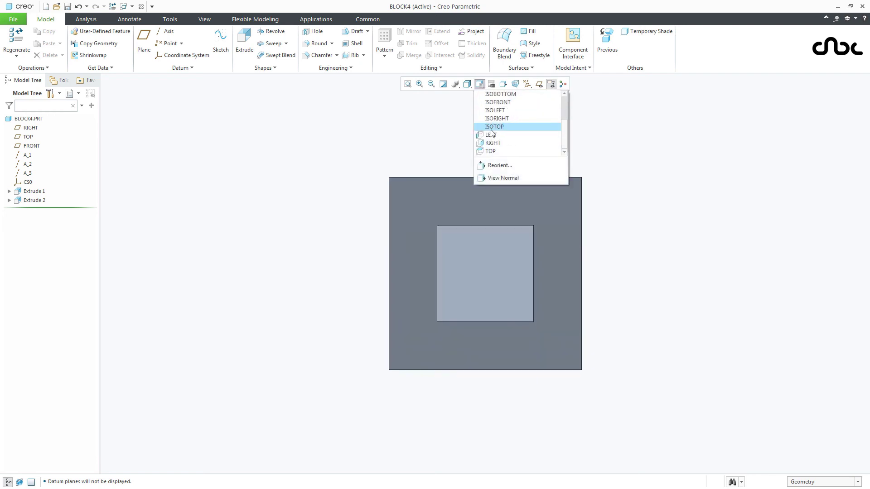
left_click(490, 141)
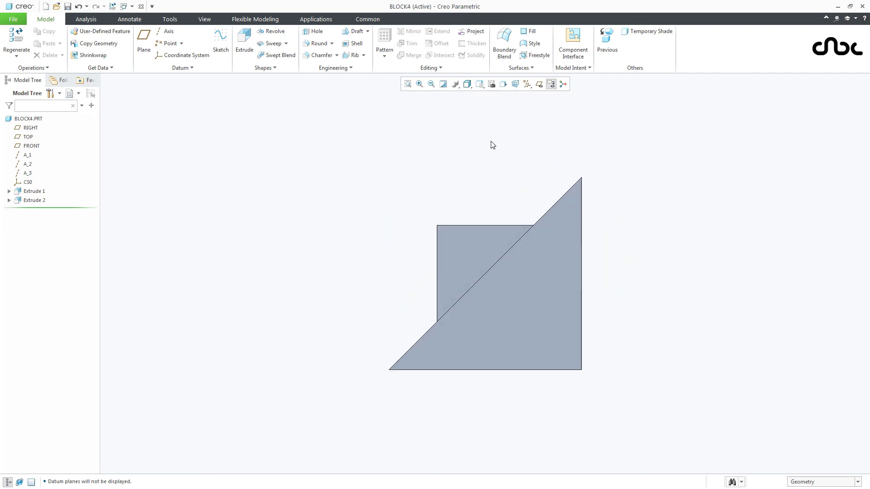
key("ctrl+d")
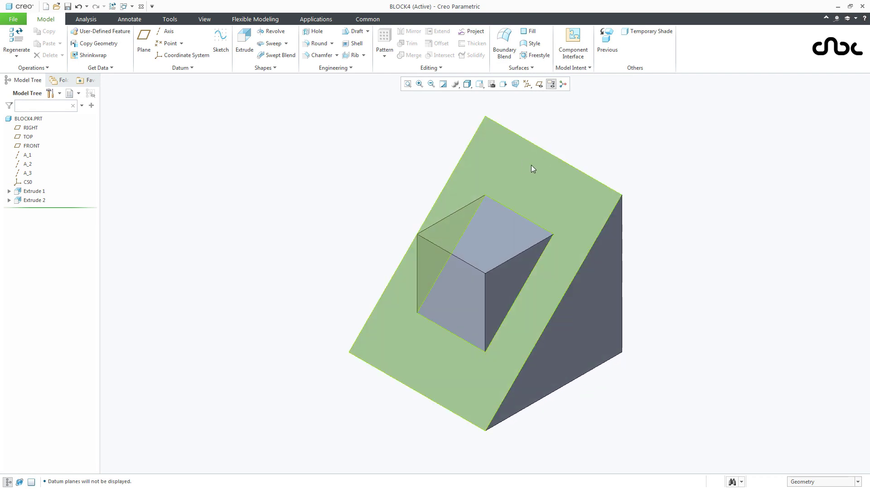